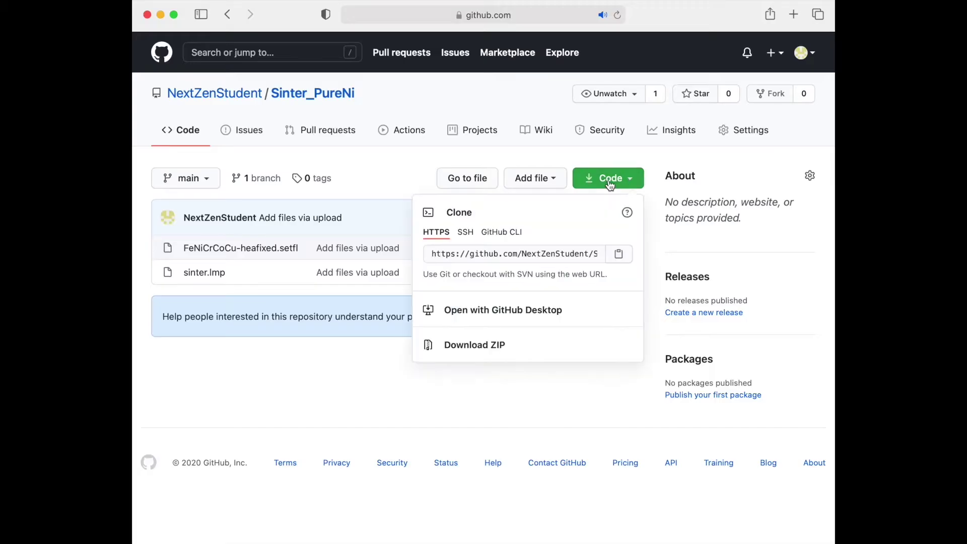
- Download the Sinter_PureNi repository as a ZIP archive and show the browser's downloads
{"action": "left_click", "coordinate": [482, 345]}
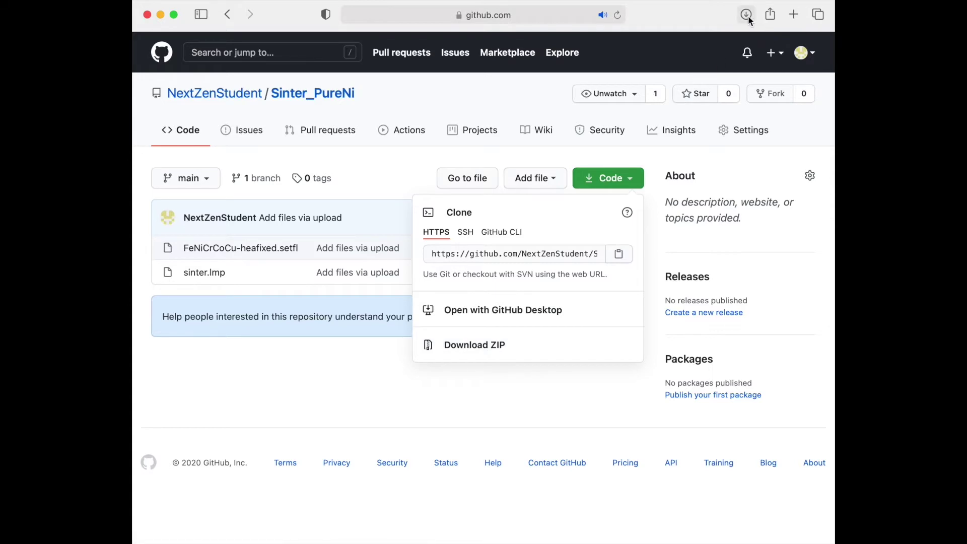
{"action": "left_click", "coordinate": [747, 16]}
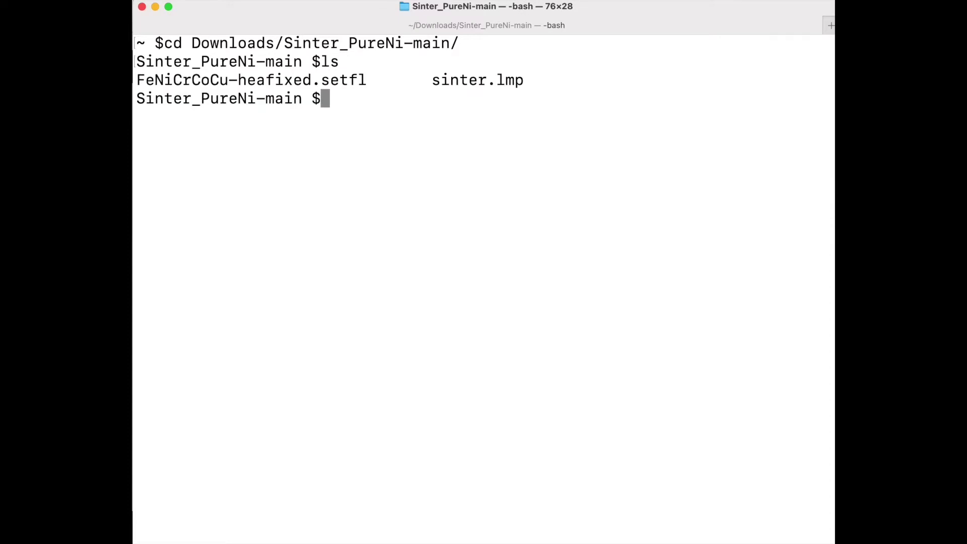
- In the terminal, clear the screen and run the sintering script on 6 processes with mpirun -n 6 lmp_mpi -in sinter.lmp
{"action": "type", "text": "clear"}
{"action": "key", "text": "Return"}
{"action": "type", "text": "mpirun -n 6 lmp_mpi -in s"}
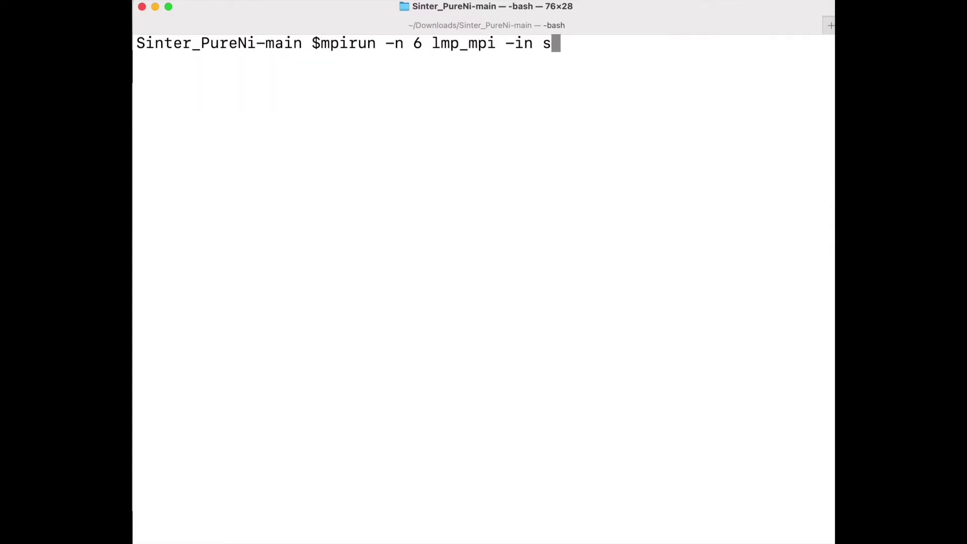
{"action": "key", "text": "Tab"}
{"action": "key", "text": "Return"}
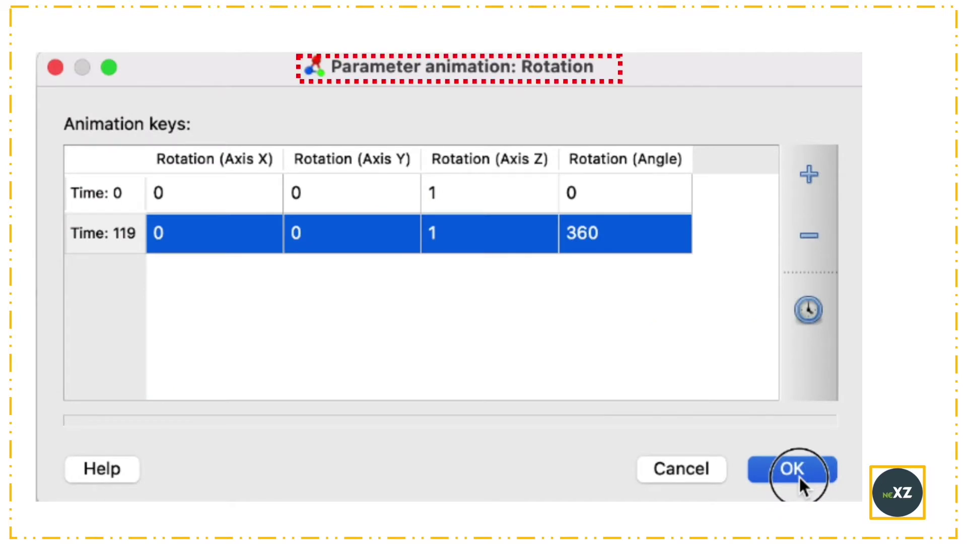
{"action": "left_click", "coordinate": [799, 476]}
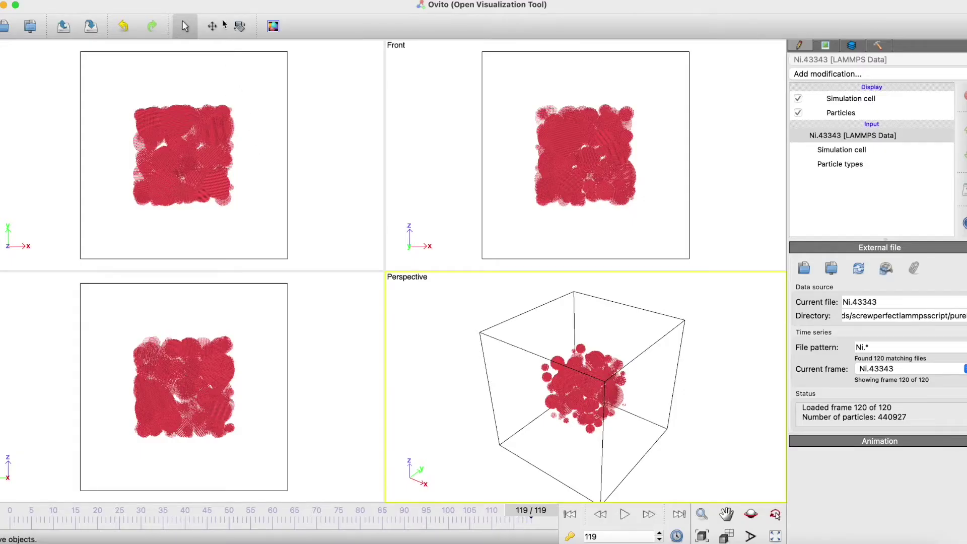
- In OVITO, open the rotation animation keys of the loaded particle data and add a key at time 119
{"action": "left_click", "coordinate": [240, 28]}
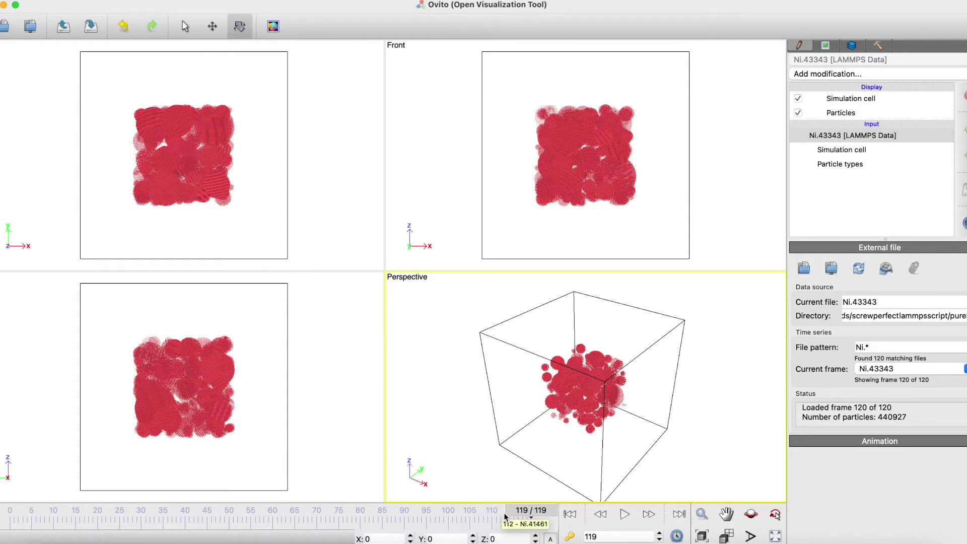
{"action": "left_click", "coordinate": [551, 539]}
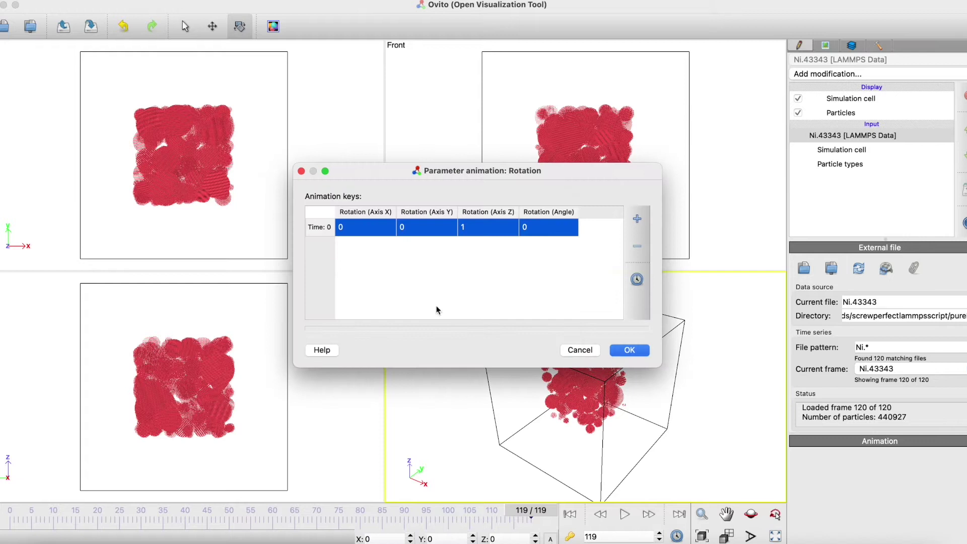
{"action": "left_click", "coordinate": [637, 220]}
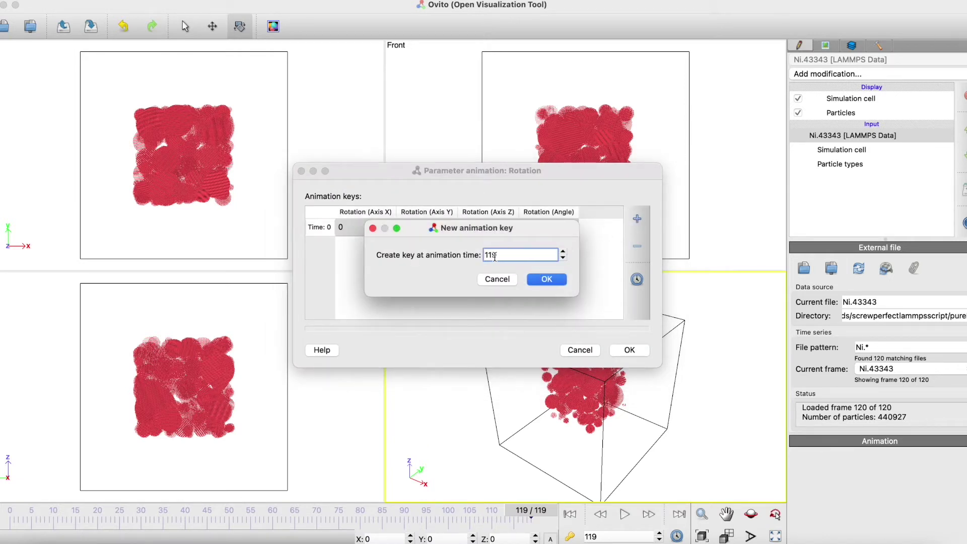
{"action": "left_click_drag", "start_coordinate": [484, 254], "coordinate": [511, 255]}
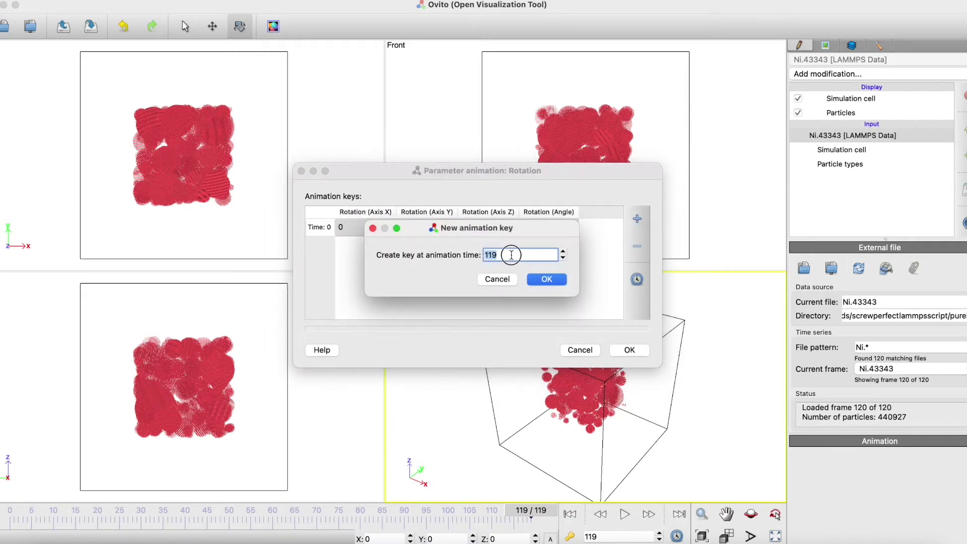
{"action": "left_click", "coordinate": [547, 279]}
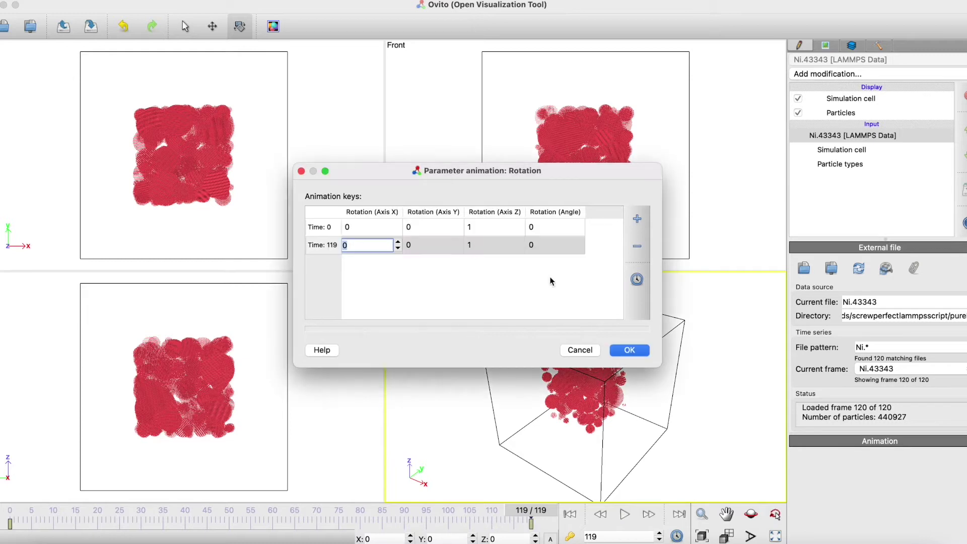
- Set the rotation angle of the key at time 119 to 360 and accept the rotation animation
{"action": "double_click", "coordinate": [559, 245]}
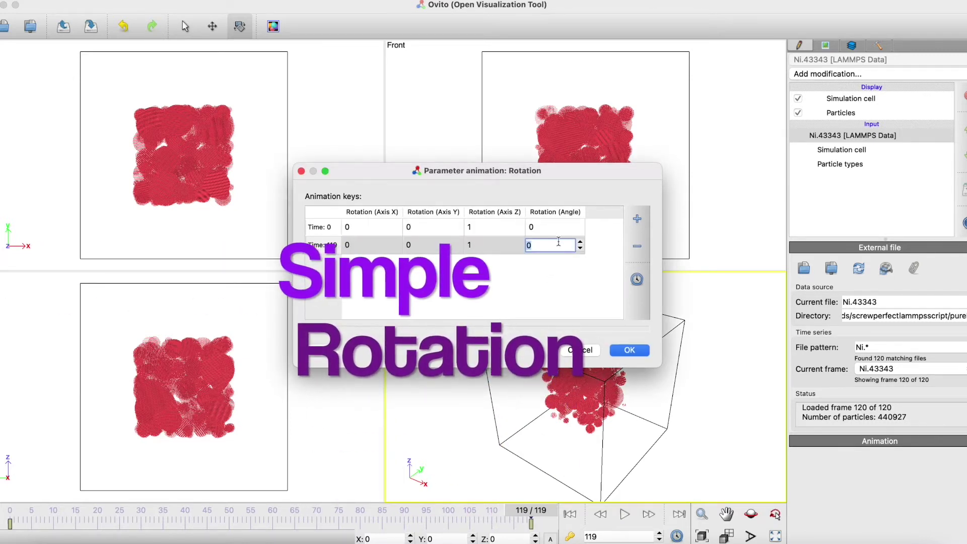
{"action": "type", "text": "360"}
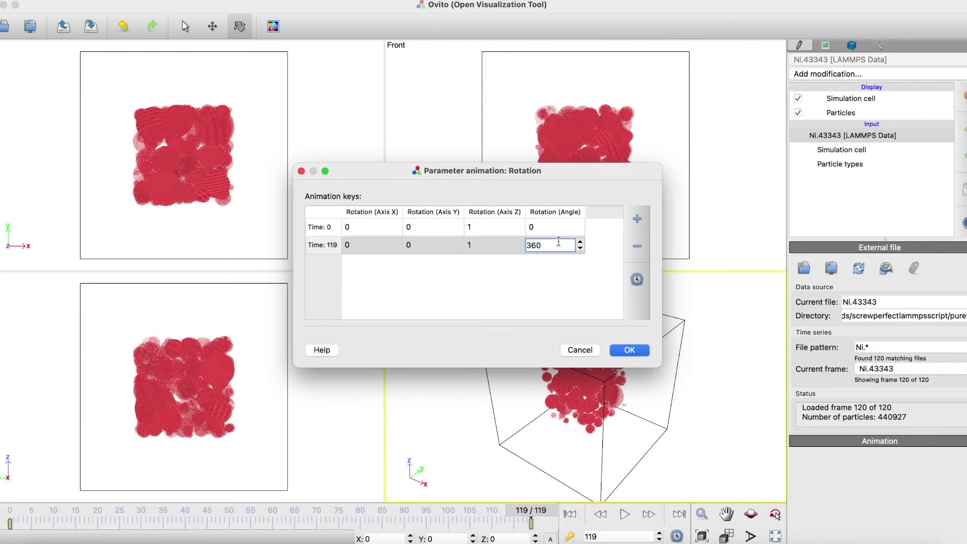
{"action": "key", "text": "Return"}
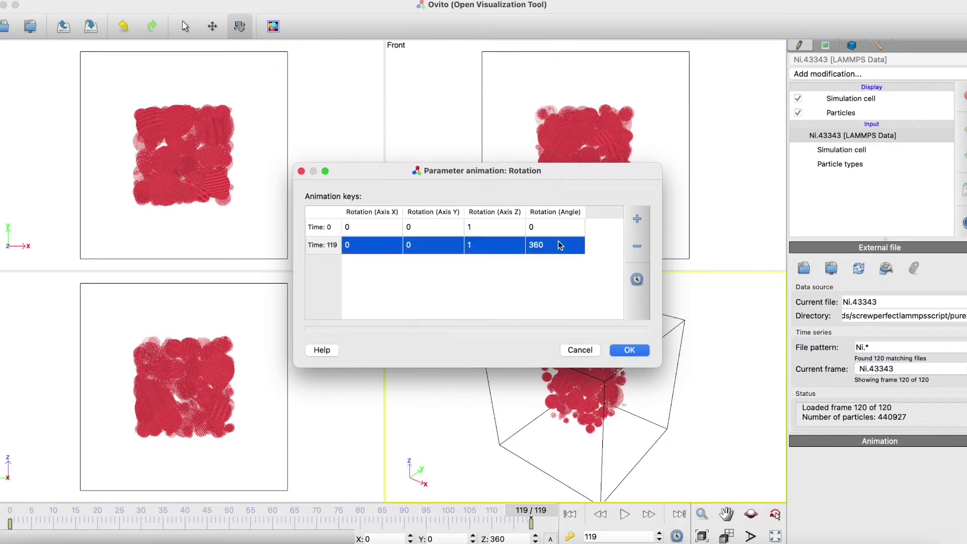
{"action": "left_click", "coordinate": [630, 350]}
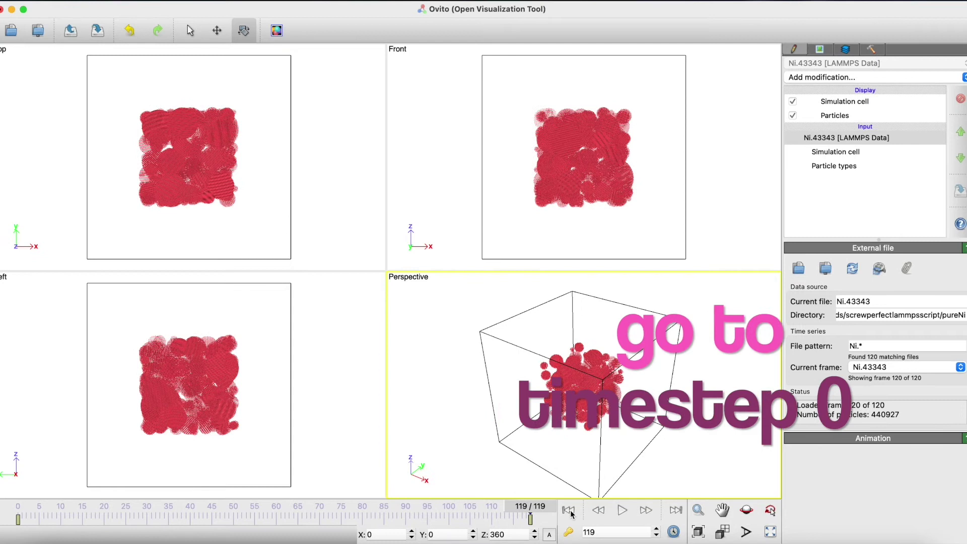
- Play the rotation animation from frame 0 and maximize the Perspective viewport to view it
{"action": "left_click", "coordinate": [569, 511]}
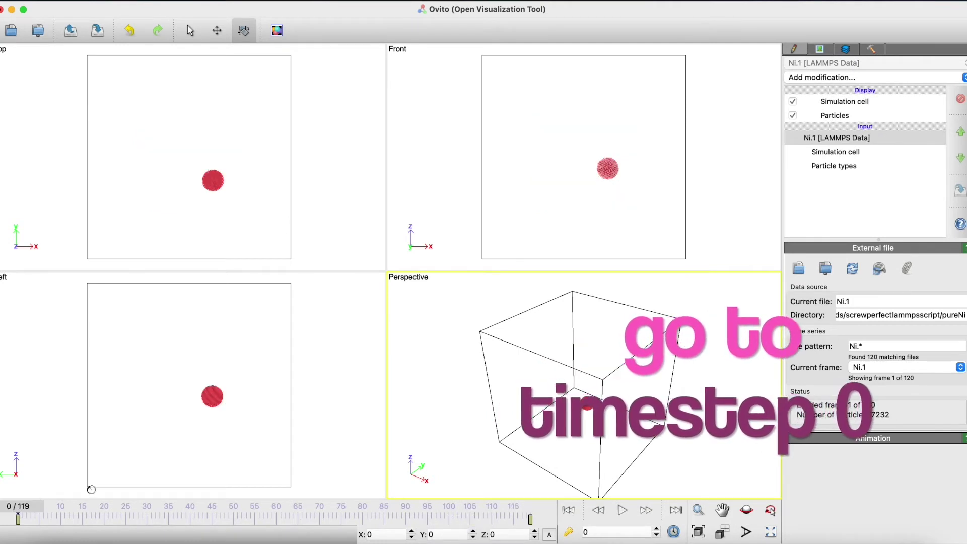
{"action": "left_click", "coordinate": [622, 511]}
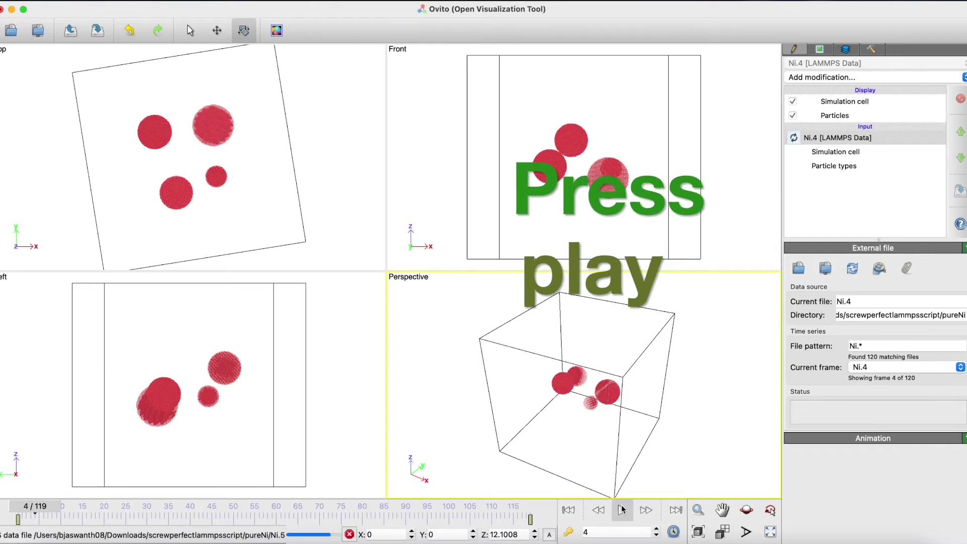
{"action": "left_click", "coordinate": [771, 532]}
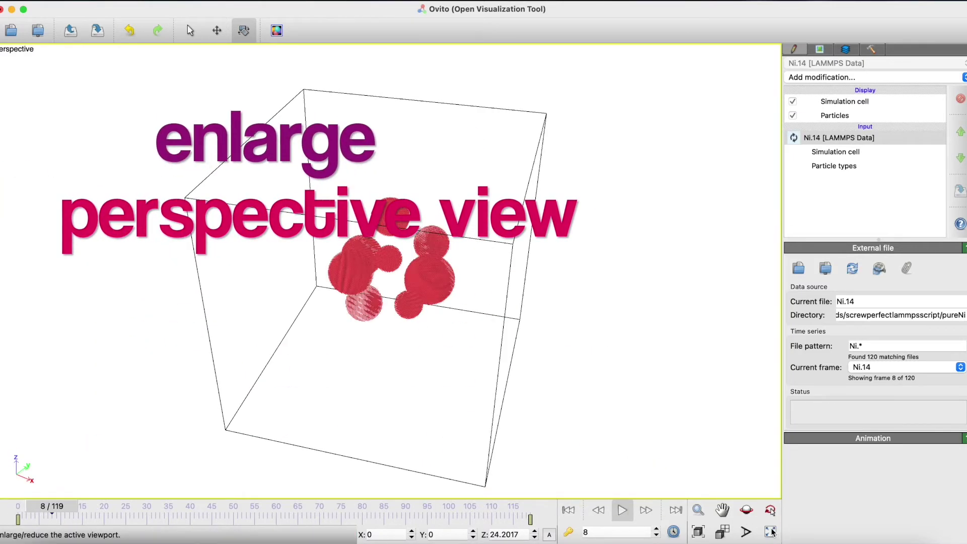
{"action": "left_click", "coordinate": [747, 509]}
{"action": "left_click_drag", "start_coordinate": [629, 353], "coordinate": [587, 257]}
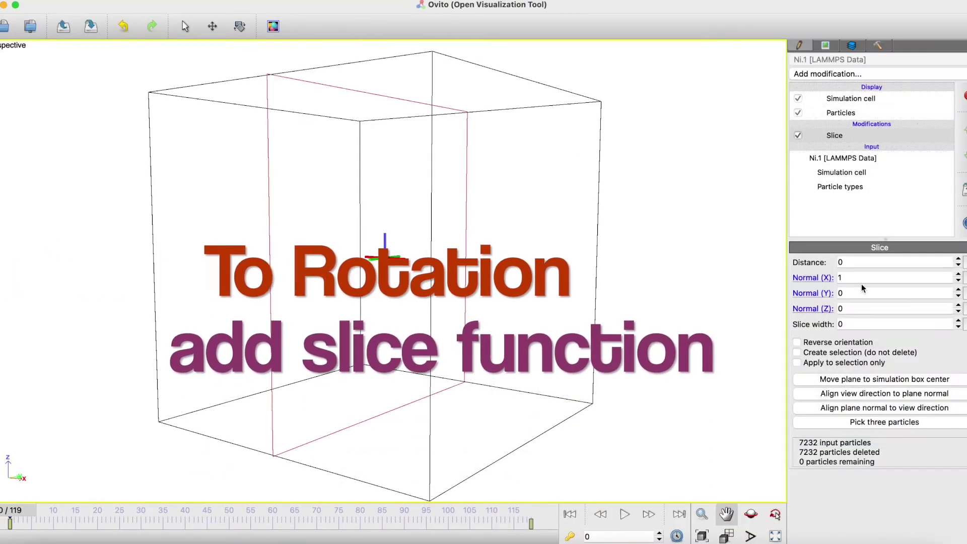
- Examine the simulation cell's vectors and origin, and return to the Slice modifier's settings
{"action": "left_click", "coordinate": [839, 172]}
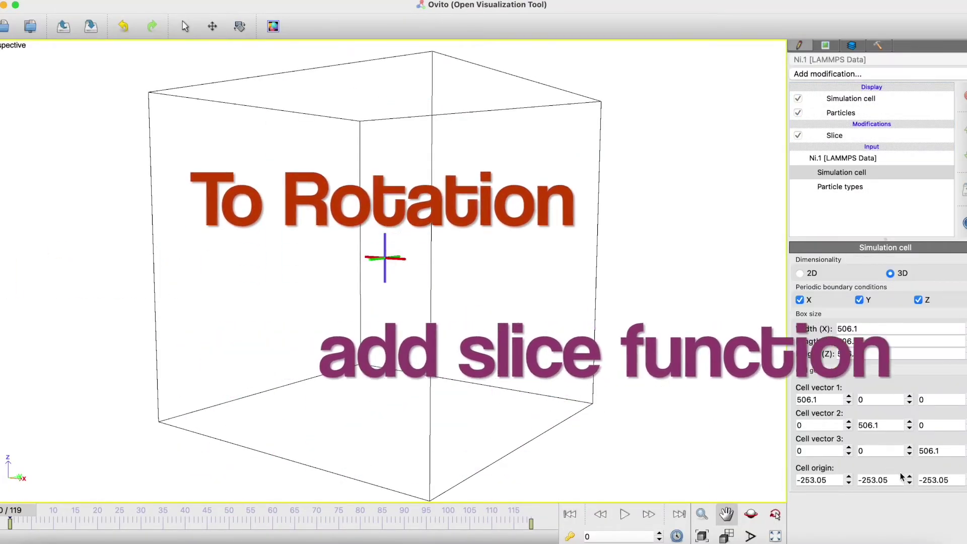
{"action": "left_click", "coordinate": [879, 480]}
{"action": "left_click", "coordinate": [867, 425]}
{"action": "left_click", "coordinate": [834, 135]}
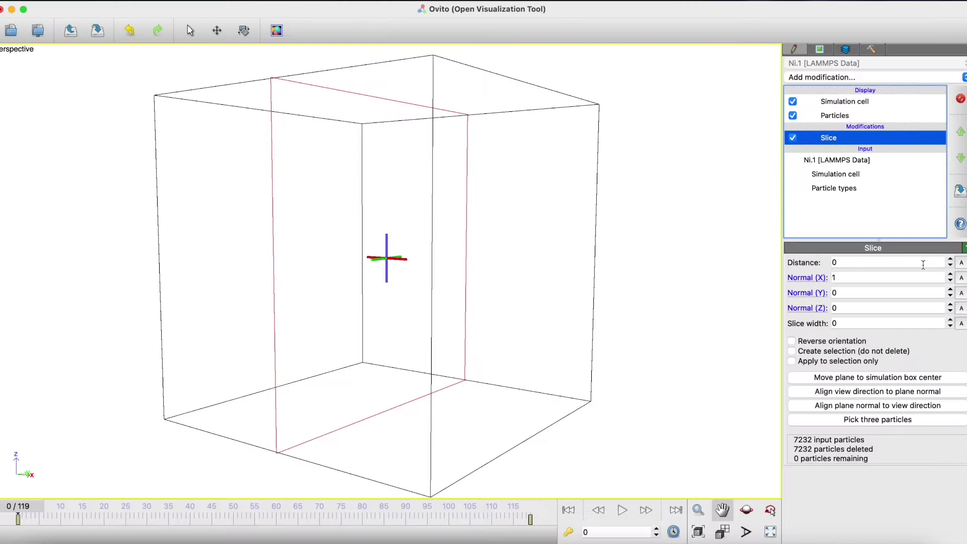
- Animate the Slice distance with keys of -253 at time 0 and 253 at time 119
{"action": "left_click", "coordinate": [961, 263]}
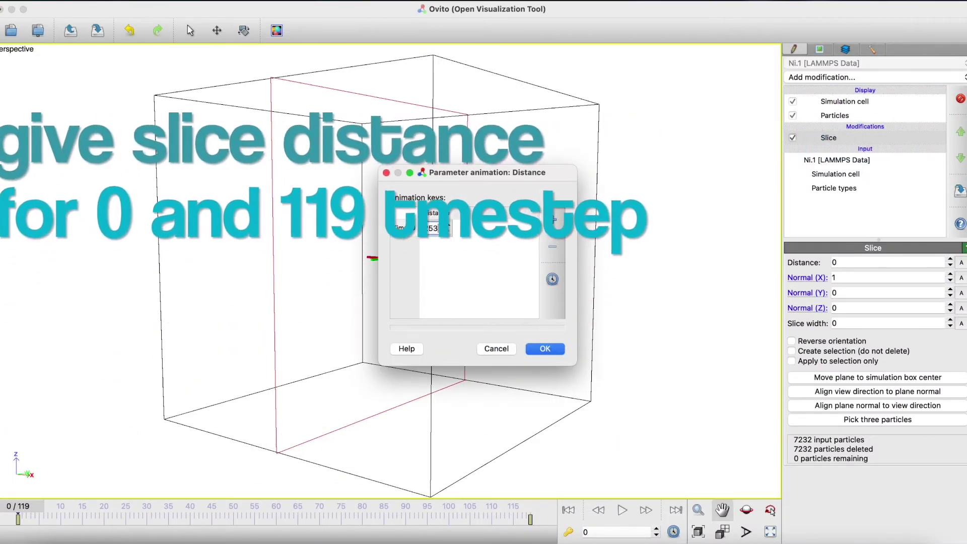
{"action": "type", "text": "119"}
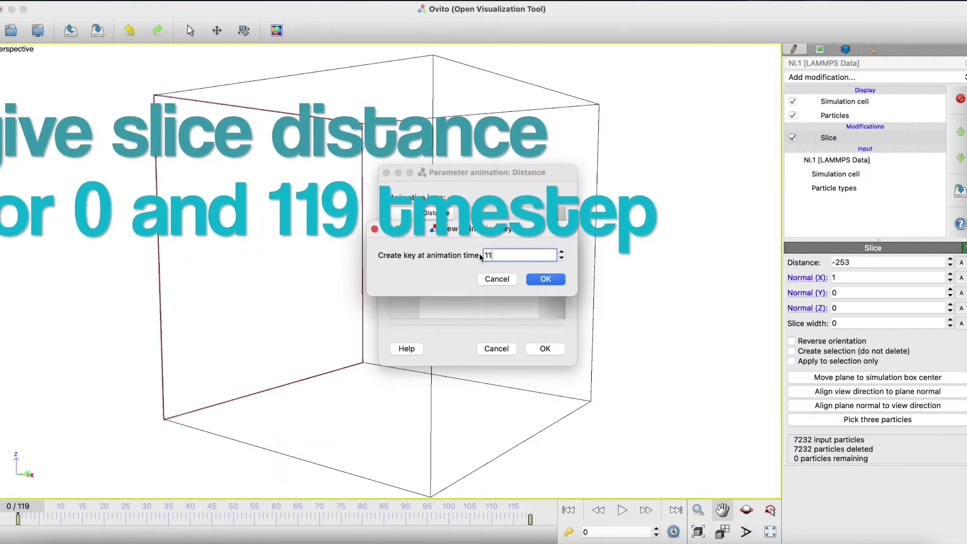
{"action": "key", "text": "Return"}
{"action": "type", "text": "253"}
{"action": "key", "text": "Return"}
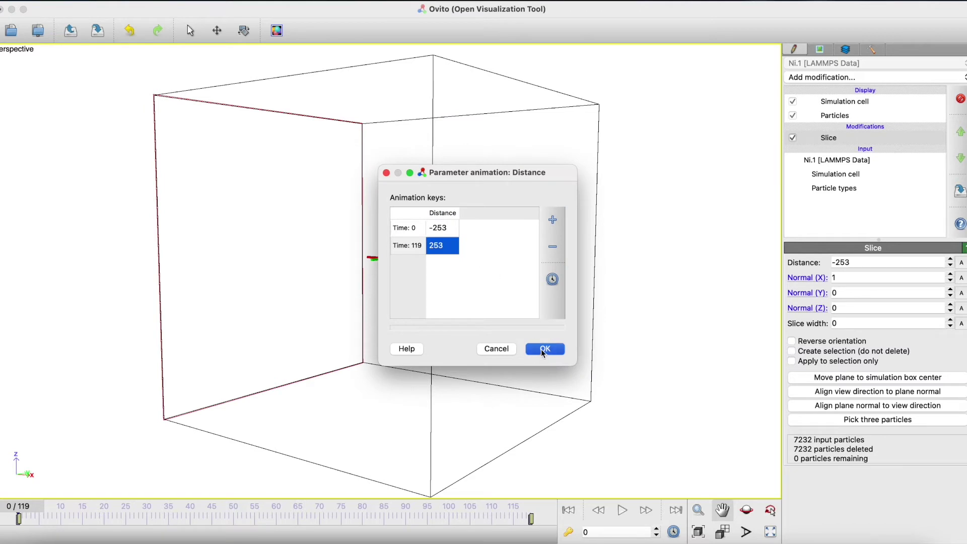
{"action": "left_click", "coordinate": [545, 348]}
- Move the animation to frame 21 and set the Slice modifier's slice width to 20
{"action": "left_click", "coordinate": [110, 508]}
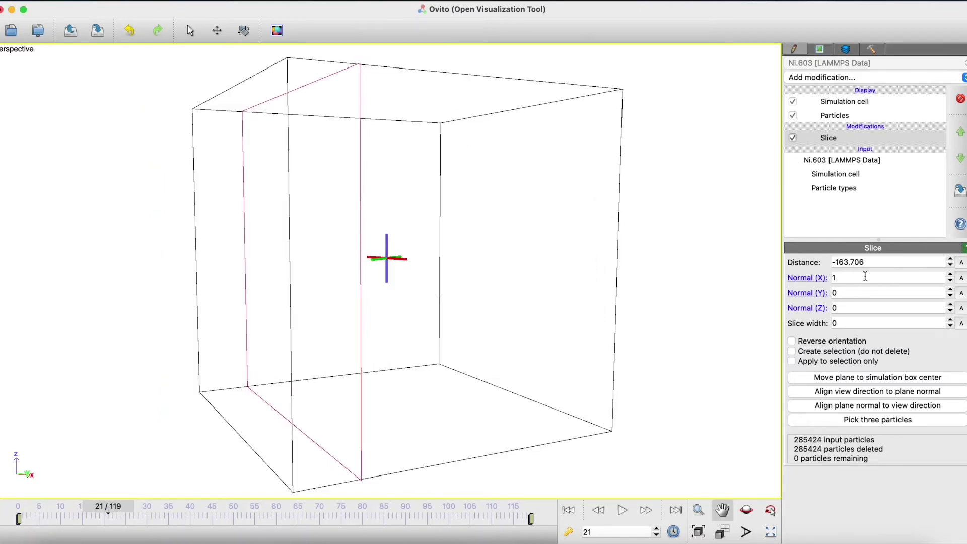
{"action": "double_click", "coordinate": [876, 323]}
{"action": "type", "text": "20"}
{"action": "key", "text": "Return"}
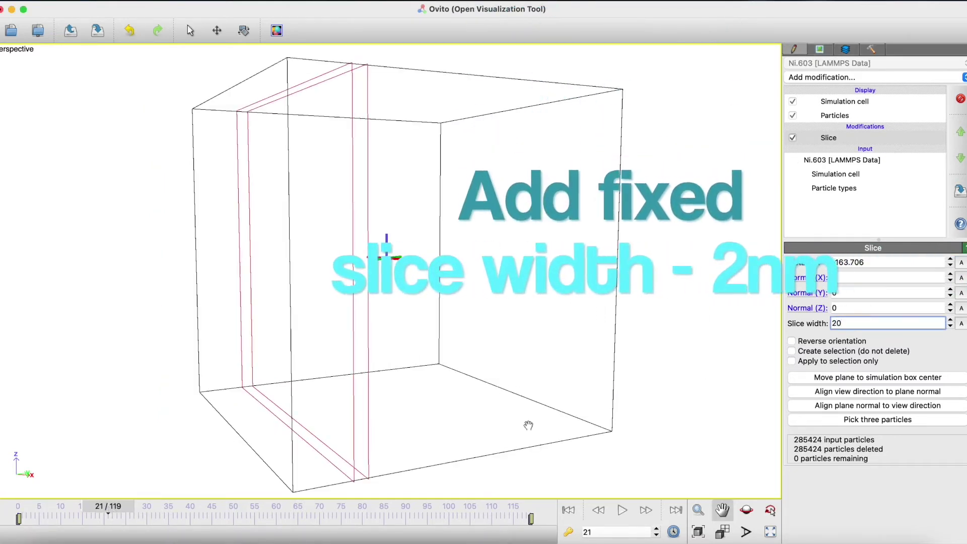
- Scrub the animation through frames 28 and 37 to frame 34 to examine the moving slice
{"action": "left_click_drag", "start_coordinate": [472, 422], "coordinate": [452, 423]}
{"action": "left_click", "coordinate": [138, 507]}
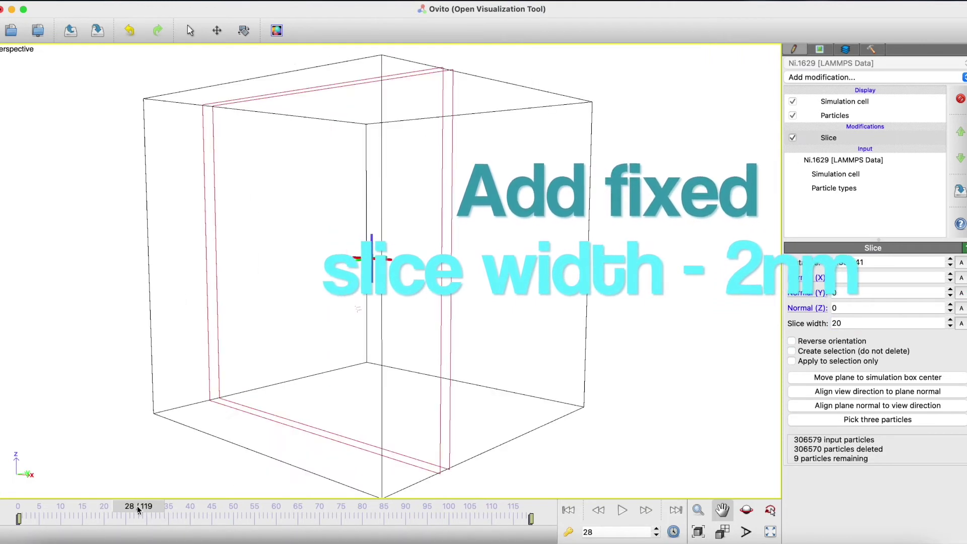
{"action": "left_click", "coordinate": [177, 507]}
{"action": "left_click", "coordinate": [165, 507]}
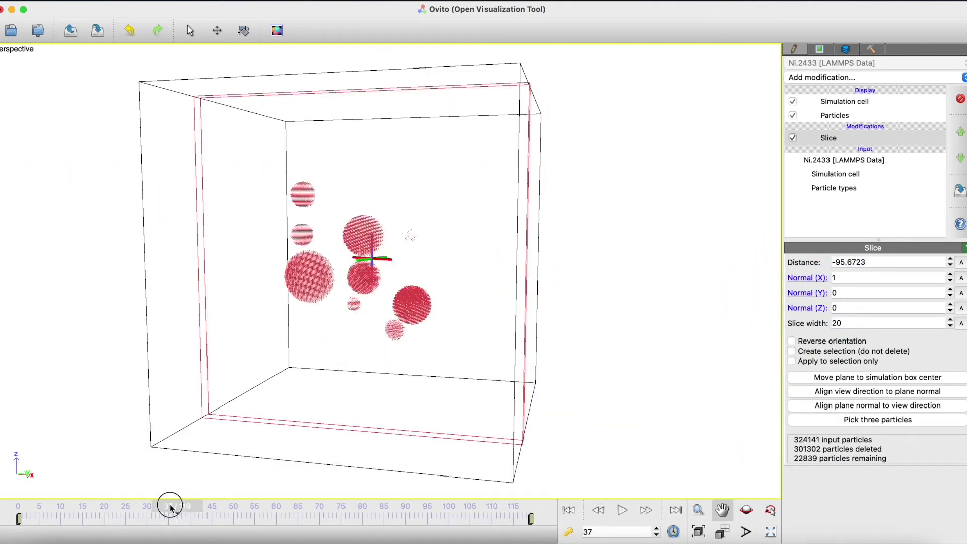
- Configure the render range as frames 30 to 90, every 3rd frame, with a 1024 by 768 output image size
{"action": "left_click", "coordinate": [872, 49]}
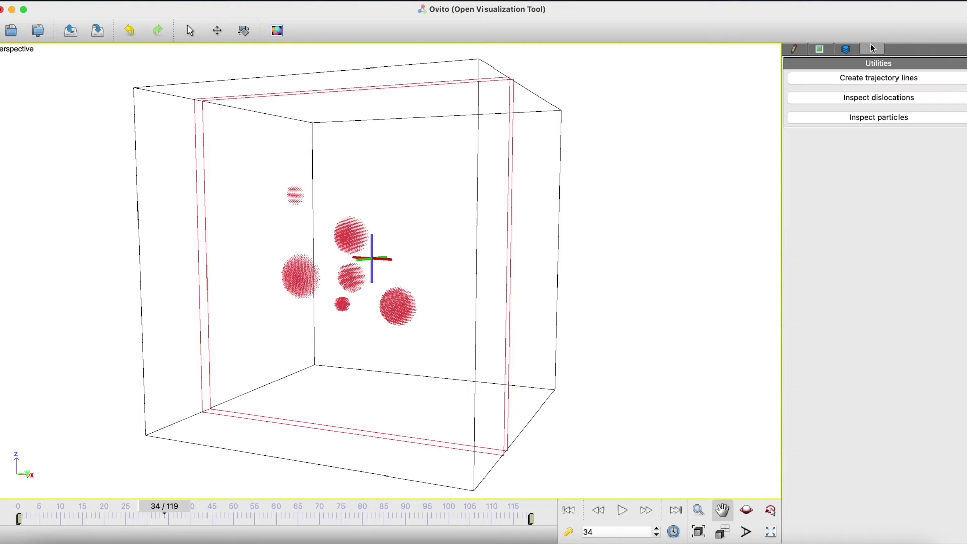
{"action": "left_click", "coordinate": [819, 50]}
{"action": "left_click", "coordinate": [824, 150]}
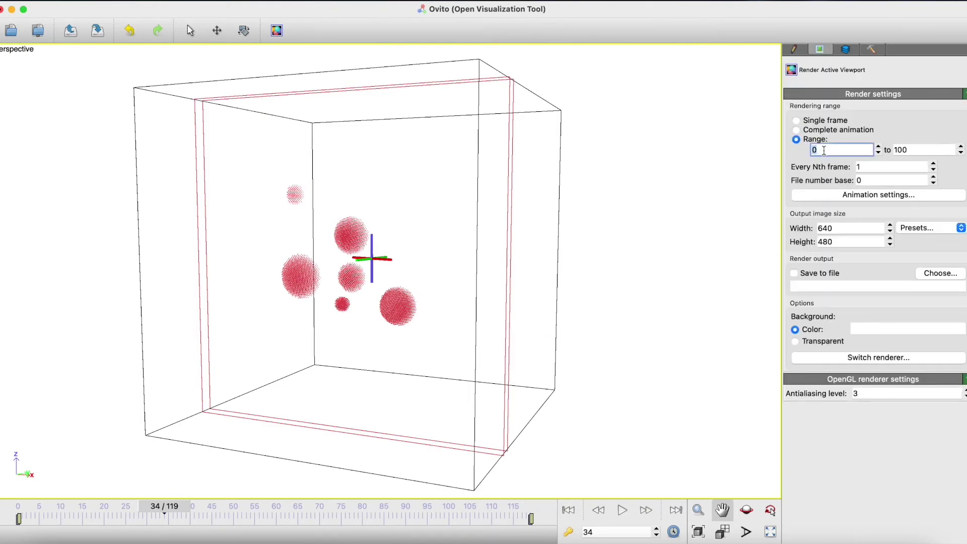
{"action": "double_click", "coordinate": [901, 150]}
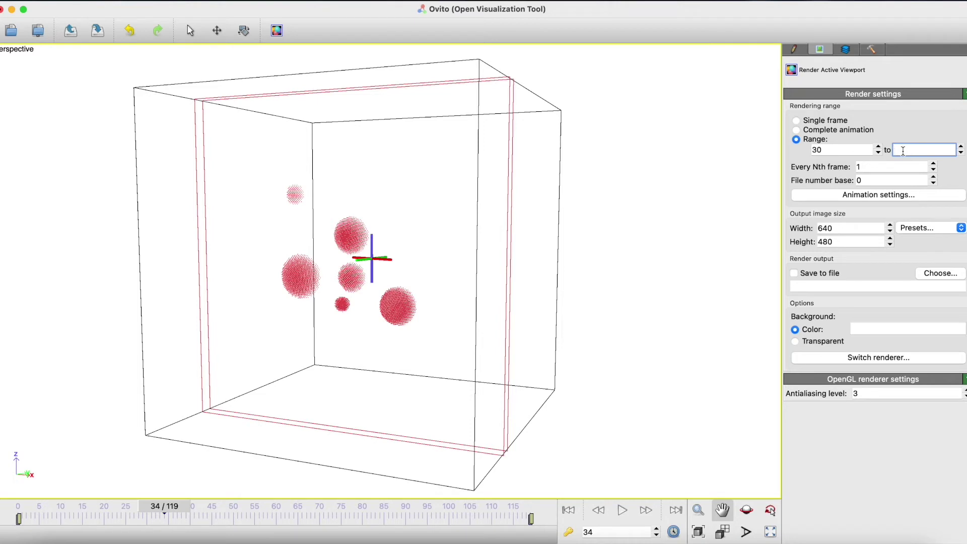
{"action": "double_click", "coordinate": [892, 167]}
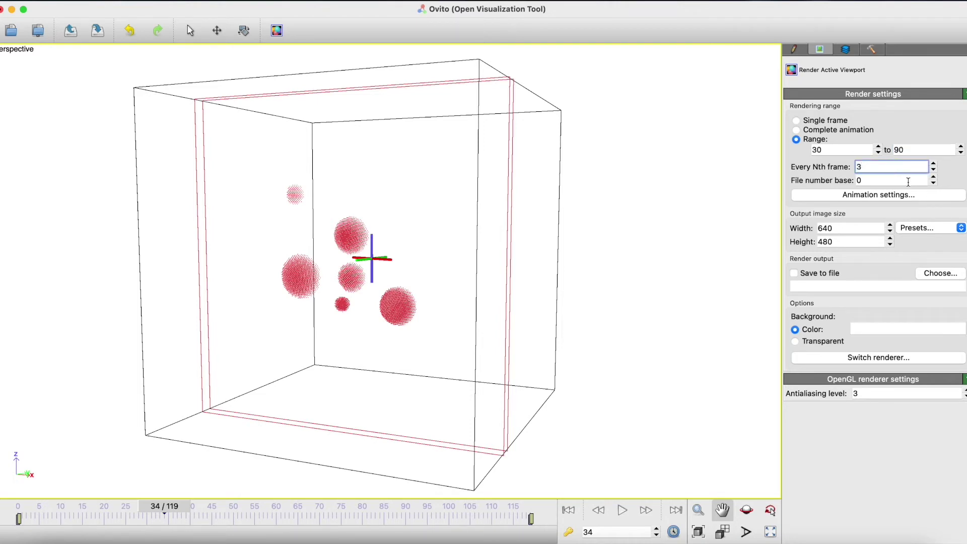
{"action": "left_click", "coordinate": [931, 227]}
{"action": "left_click", "coordinate": [922, 279]}
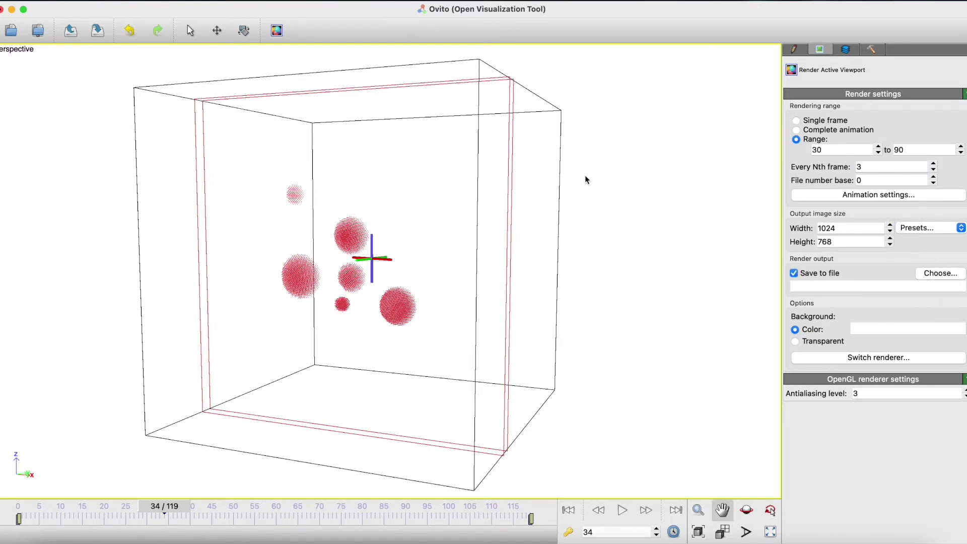
- Name the render output file slice_rotate in the Youtube_edu_video folder and open its file type choices
{"action": "type", "text": "2"}
{"action": "key", "text": "BackSpace"}
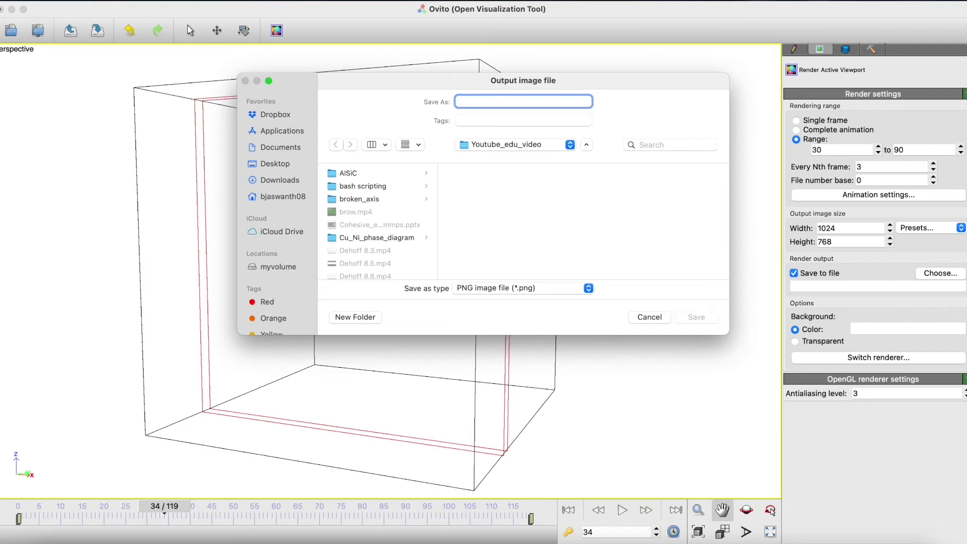
{"action": "type", "text": "slice_rotate"}
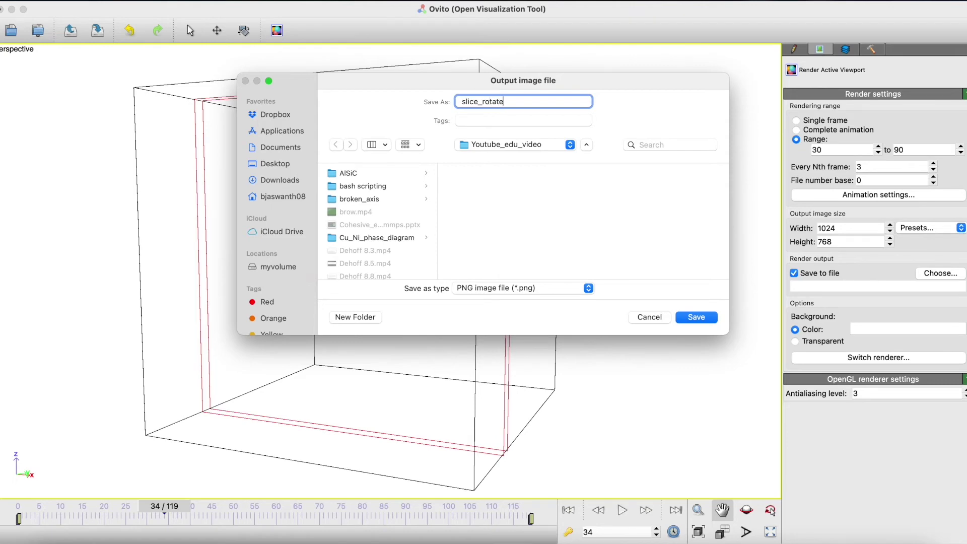
{"action": "left_click", "coordinate": [523, 287]}
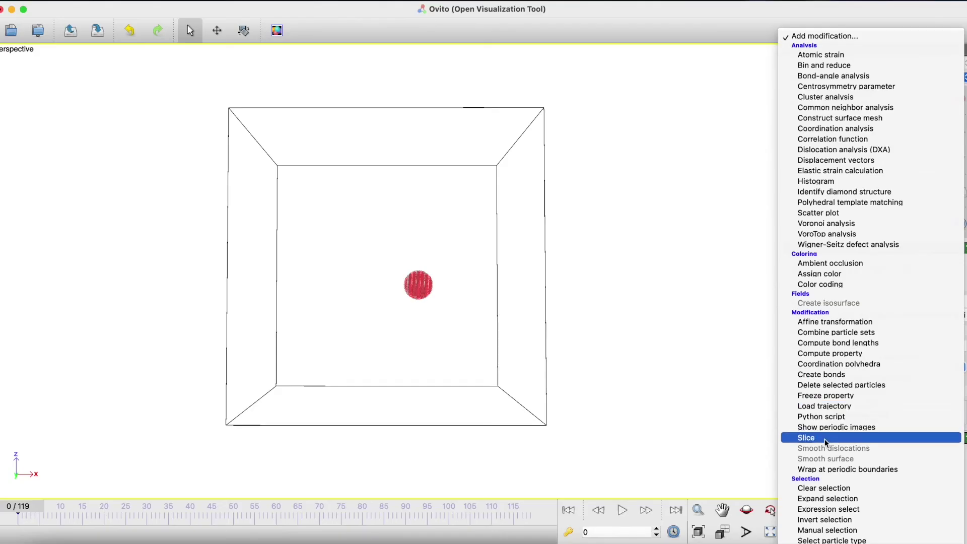
- Add a Slice modifier with slice width keys of 0 at time 0 and 506 at time 119, and play the animation
{"action": "left_click", "coordinate": [826, 439]}
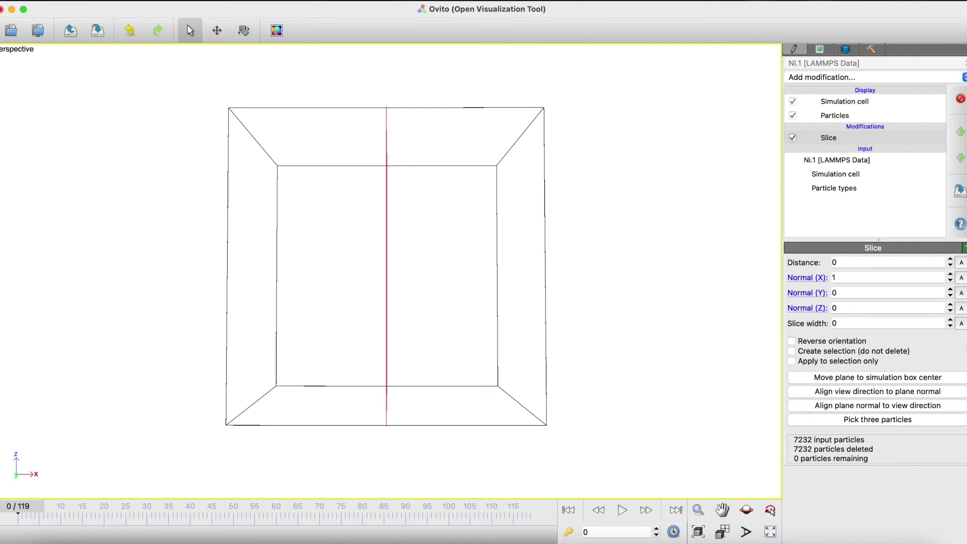
{"action": "left_click", "coordinate": [961, 324]}
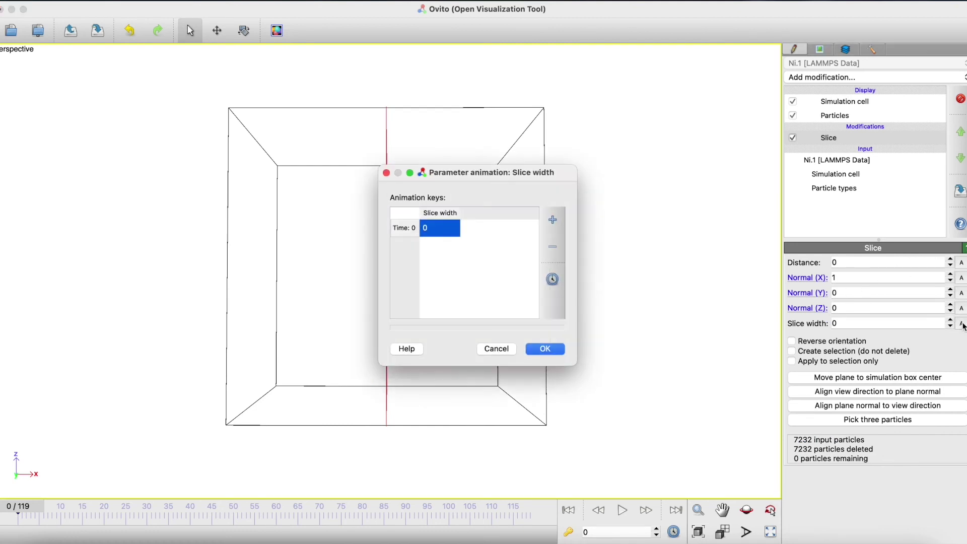
{"action": "left_click", "coordinate": [552, 222]}
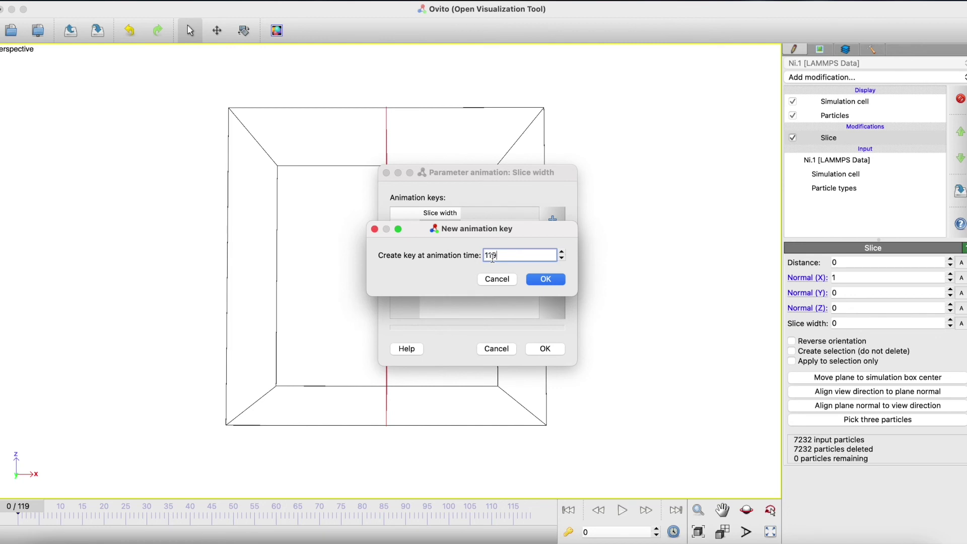
{"action": "left_click", "coordinate": [546, 280]}
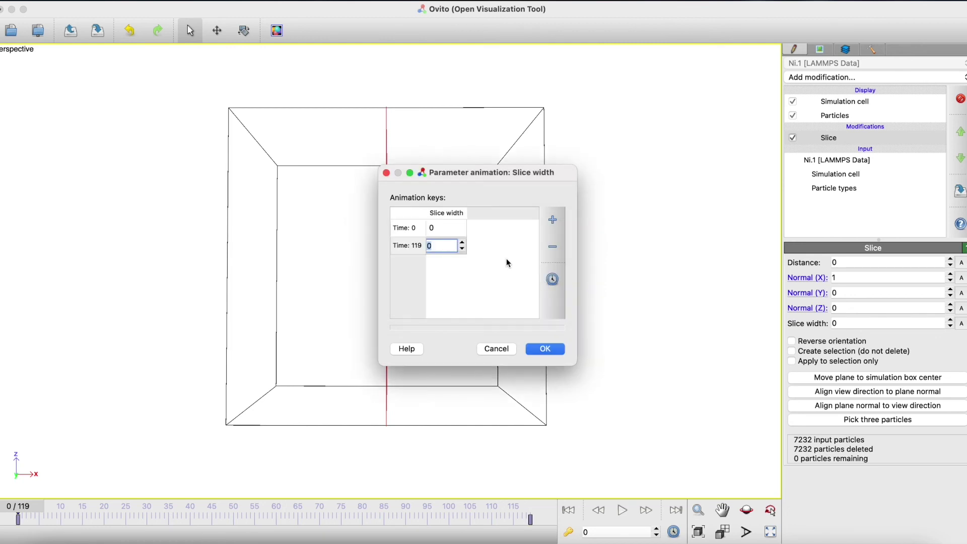
{"action": "type", "text": "503"}
{"action": "key", "text": "Return"}
{"action": "left_click", "coordinate": [536, 348]}
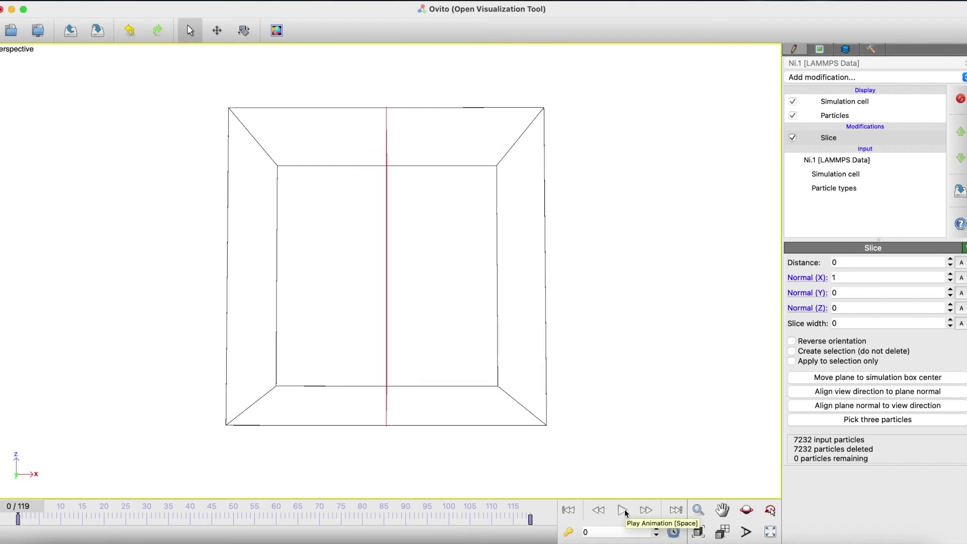
{"action": "left_click", "coordinate": [624, 511]}
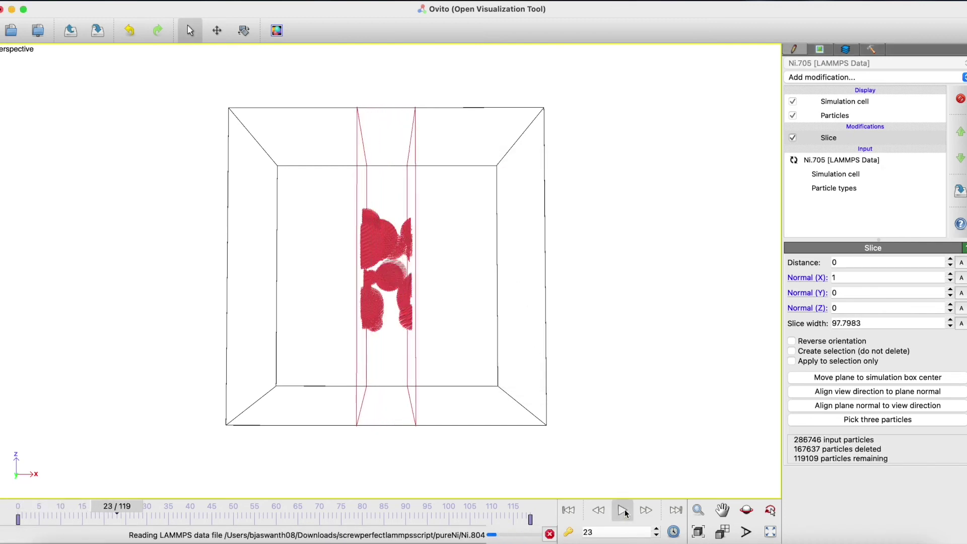